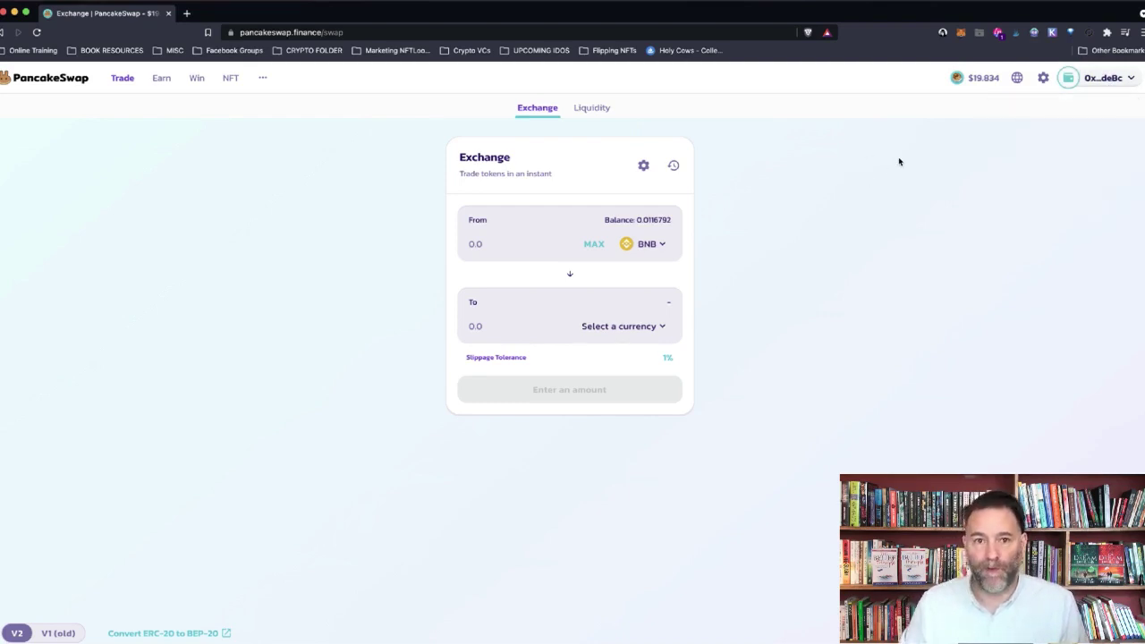
pyautogui.moveTo(1078, 80)
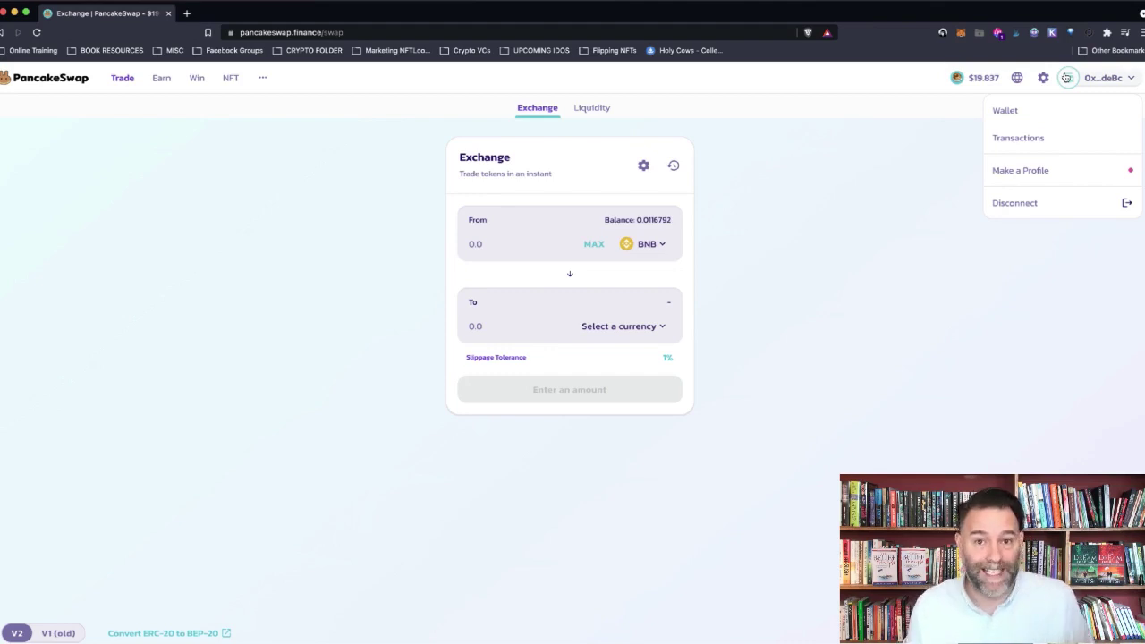
pyautogui.scroll(-3, 843, 333)
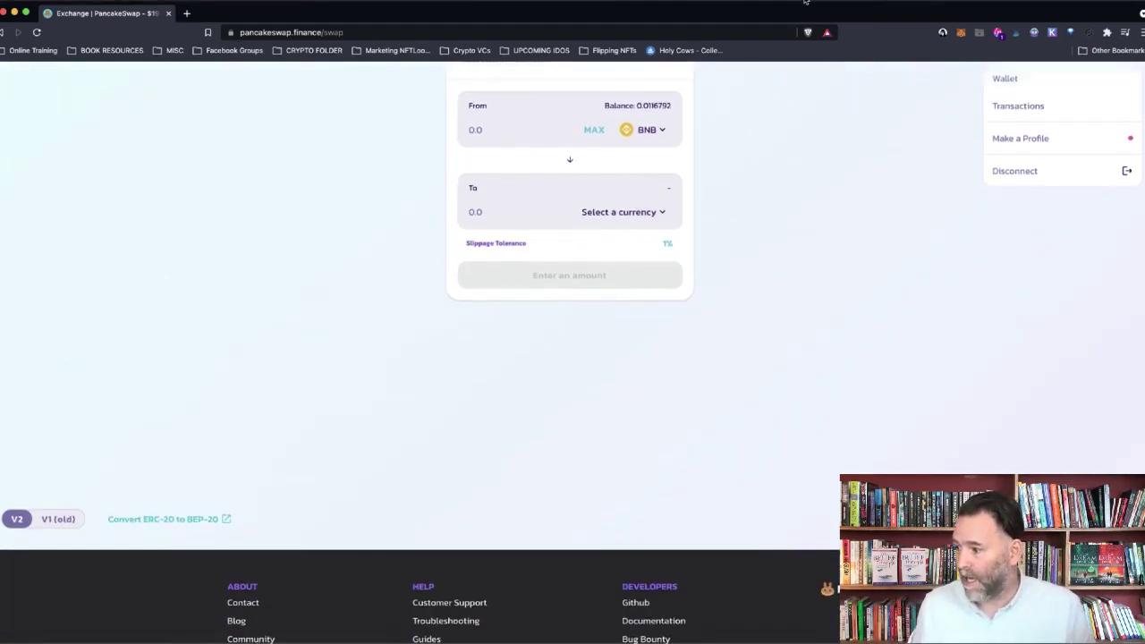
pyautogui.scroll(3, 844, 333)
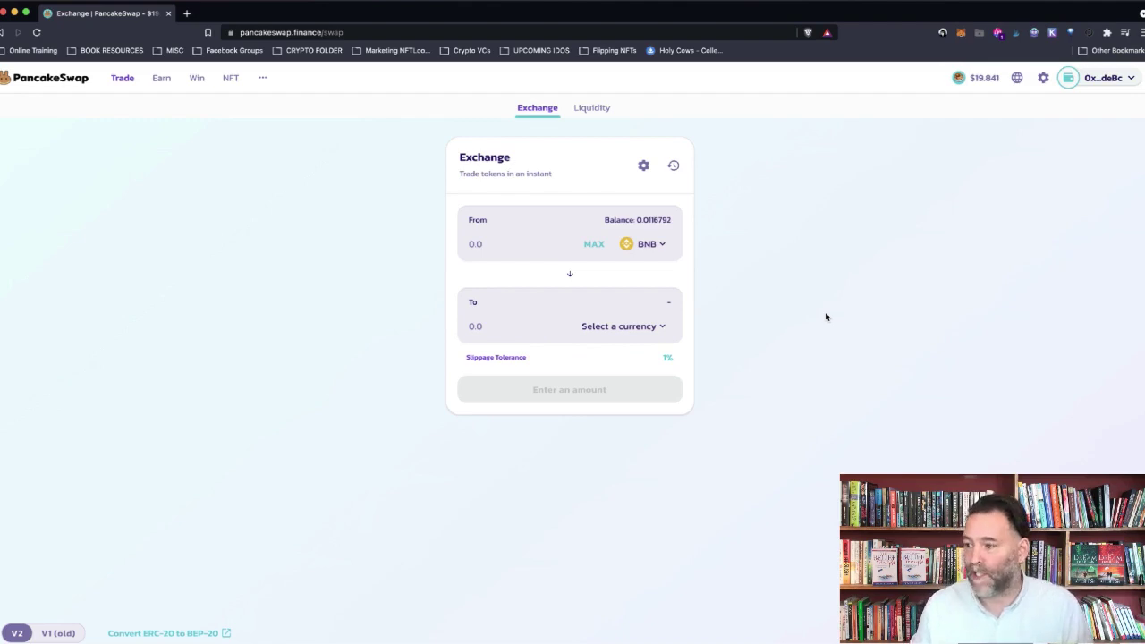
pyautogui.scroll(-1, 825, 316)
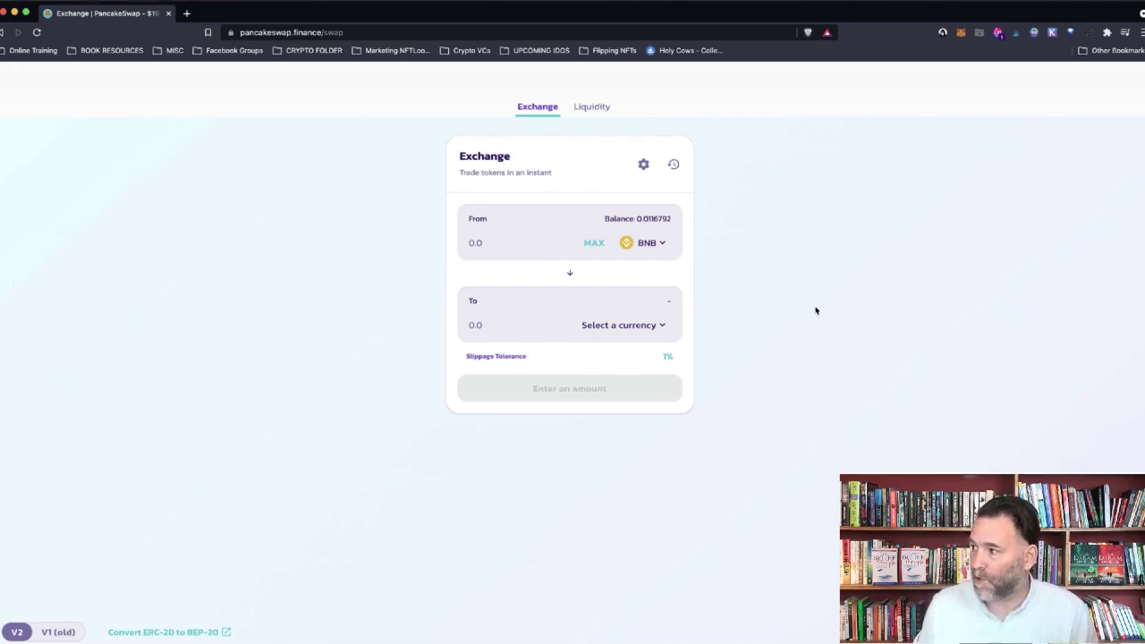
pyautogui.scroll(1, 828, 292)
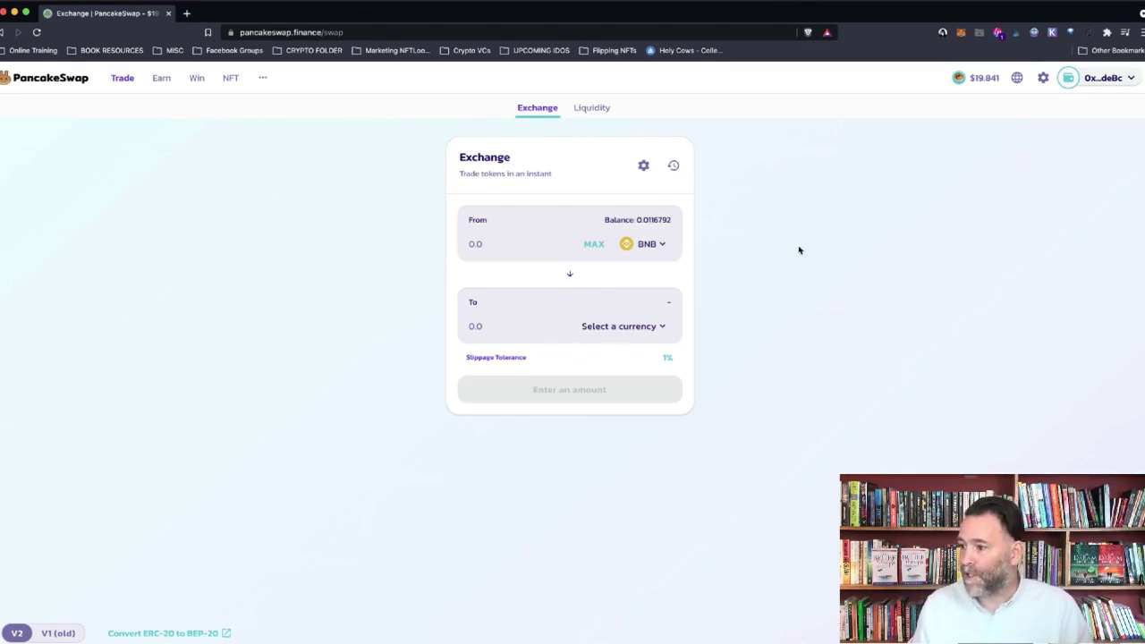
# Step: Find CAKE in the token list and set it as the token to exchange from
pyautogui.click(647, 247)
pyautogui.write('cake')
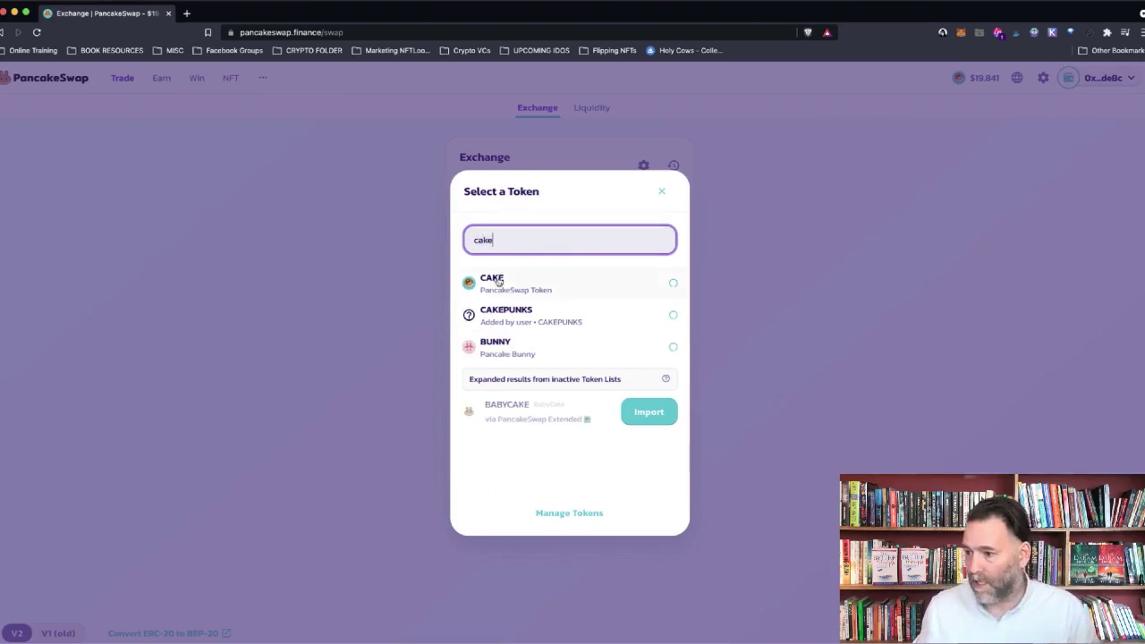
pyautogui.click(498, 281)
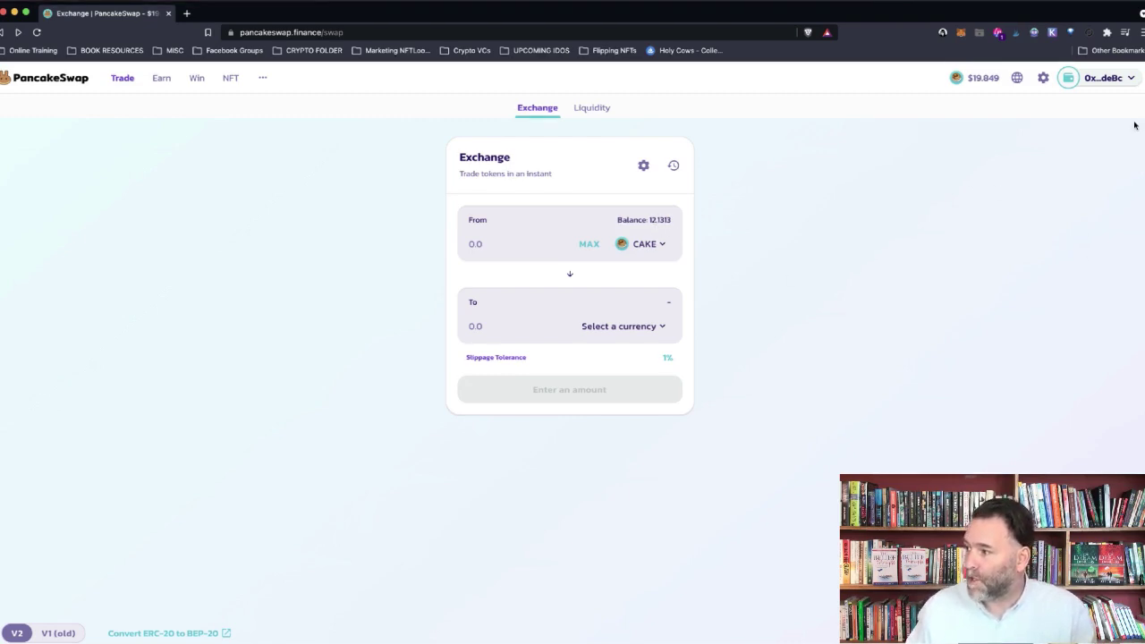
# Step: Start making a profile from the wallet account options and choose Churro as the starter collectible
pyautogui.moveTo(1076, 87)
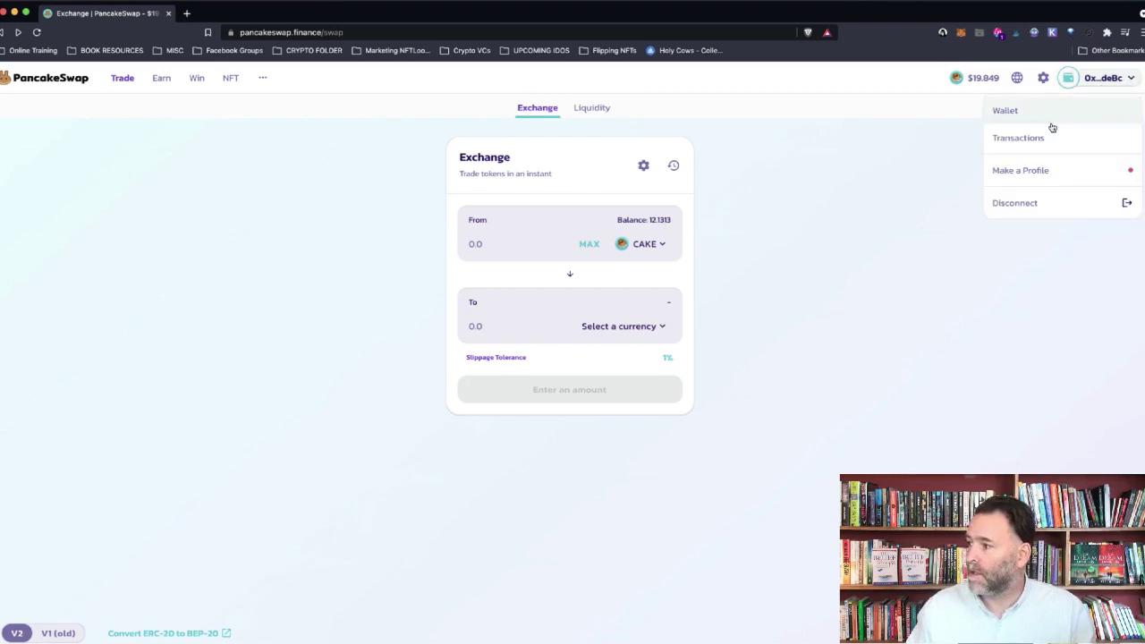
pyautogui.click(1028, 172)
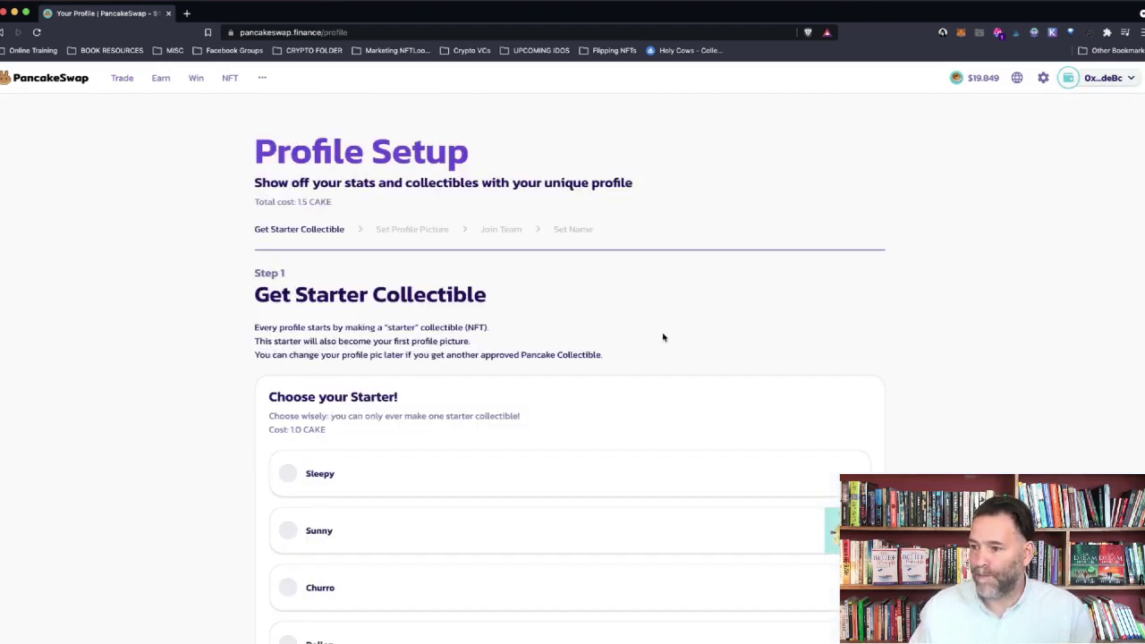
pyautogui.scroll(-5, 616, 297)
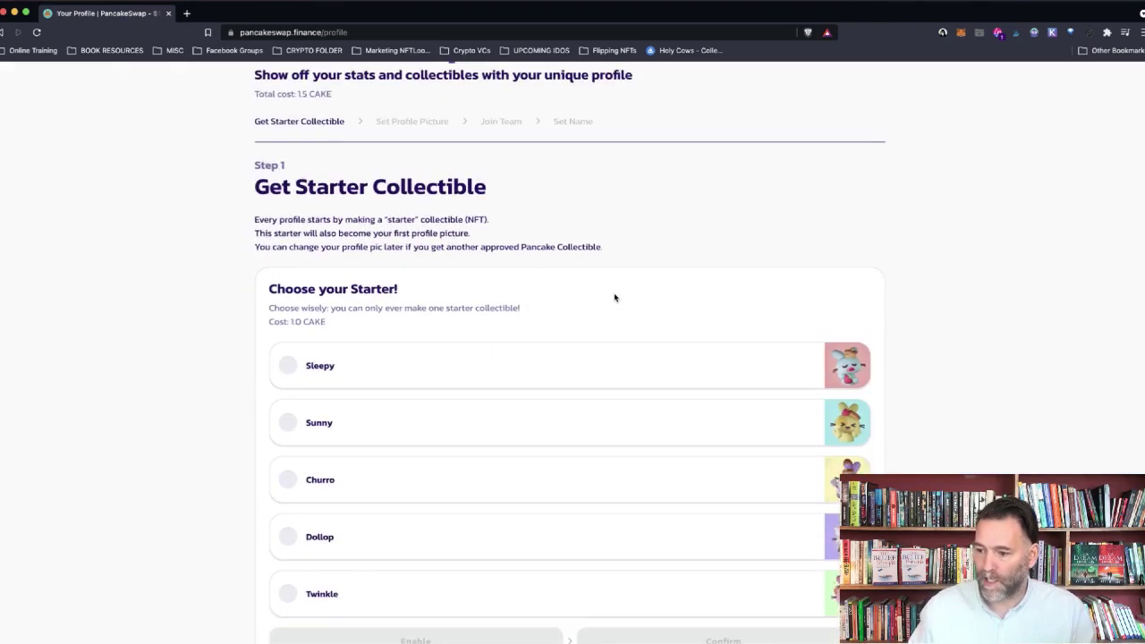
pyautogui.scroll(2, 614, 298)
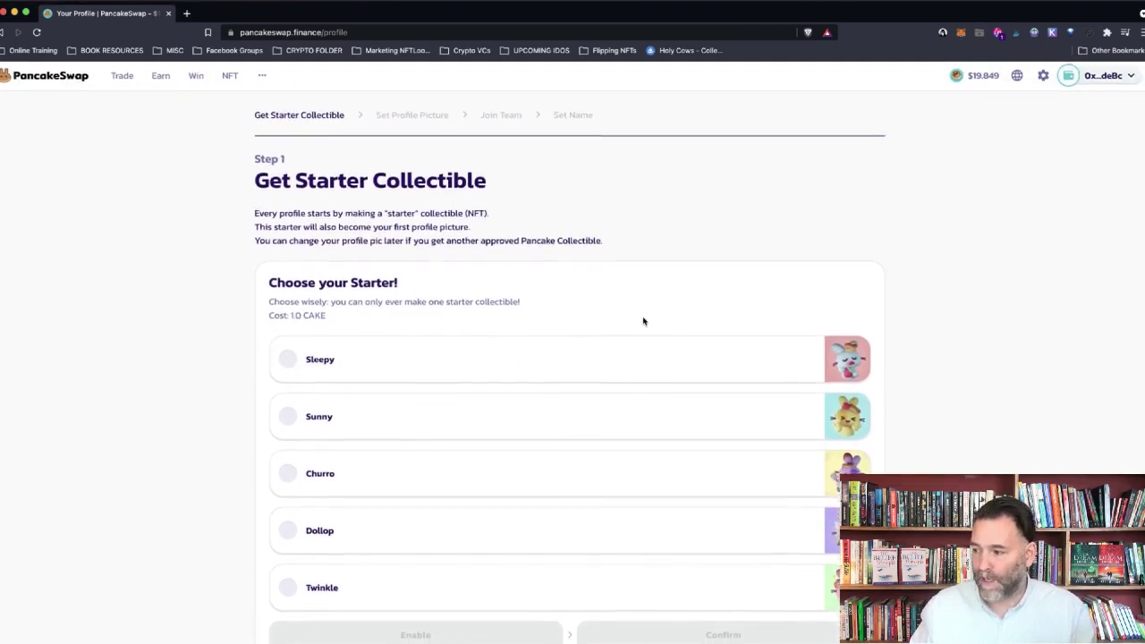
pyautogui.scroll(-1, 608, 325)
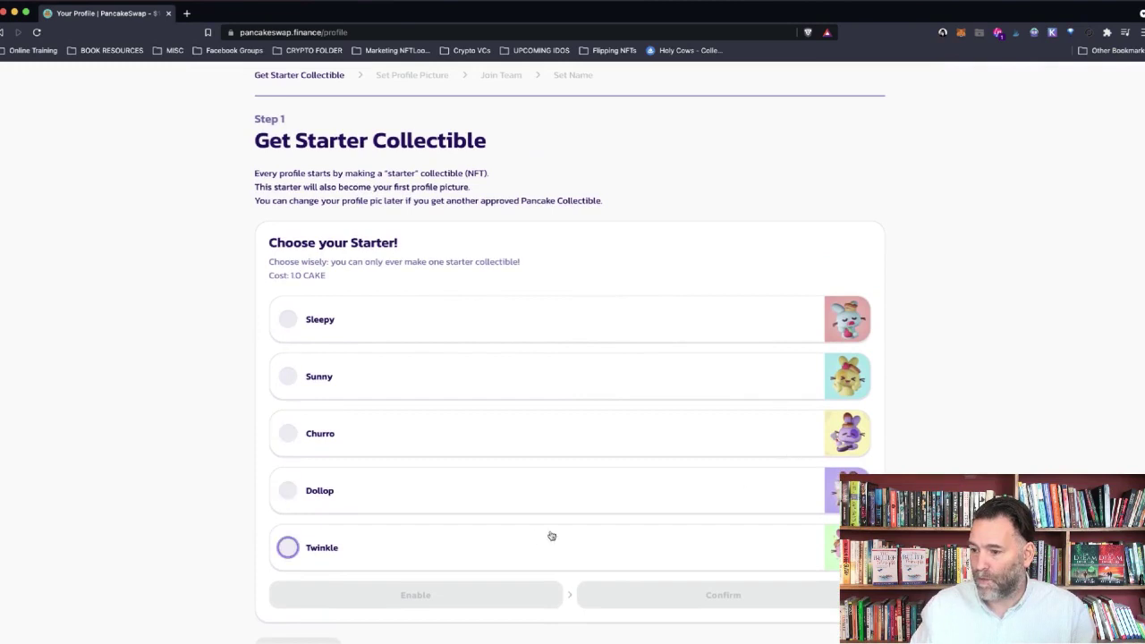
pyautogui.click(327, 435)
pyautogui.scroll(-2, 678, 418)
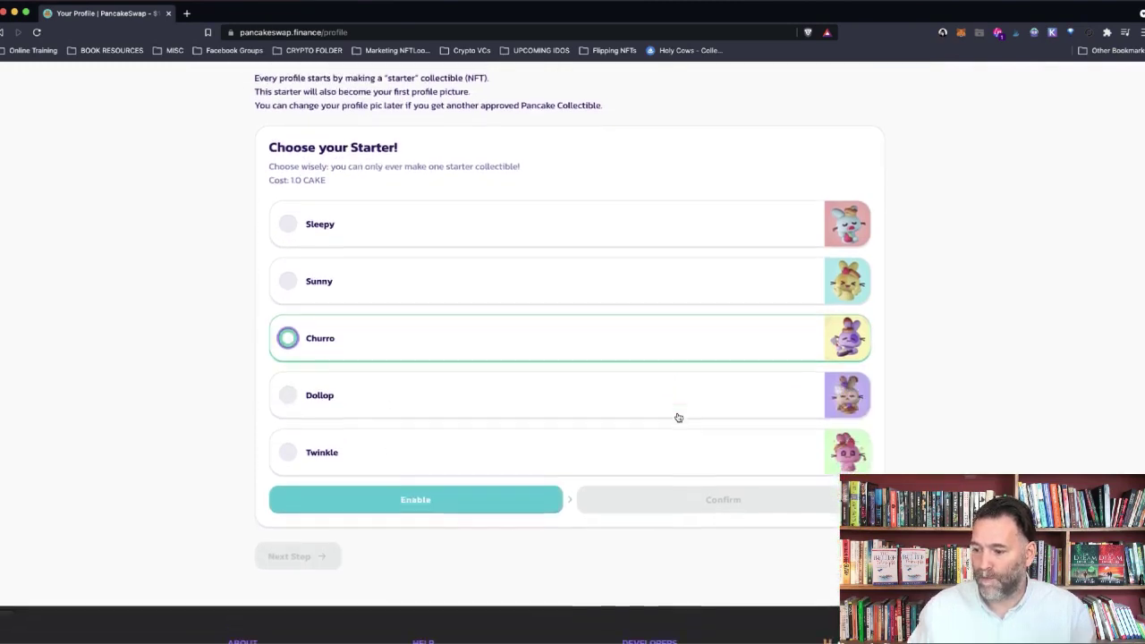
# Step: Enable CAKE spending for the starter collectible and approve the permission request in the MetaMask wallet
pyautogui.click(424, 501)
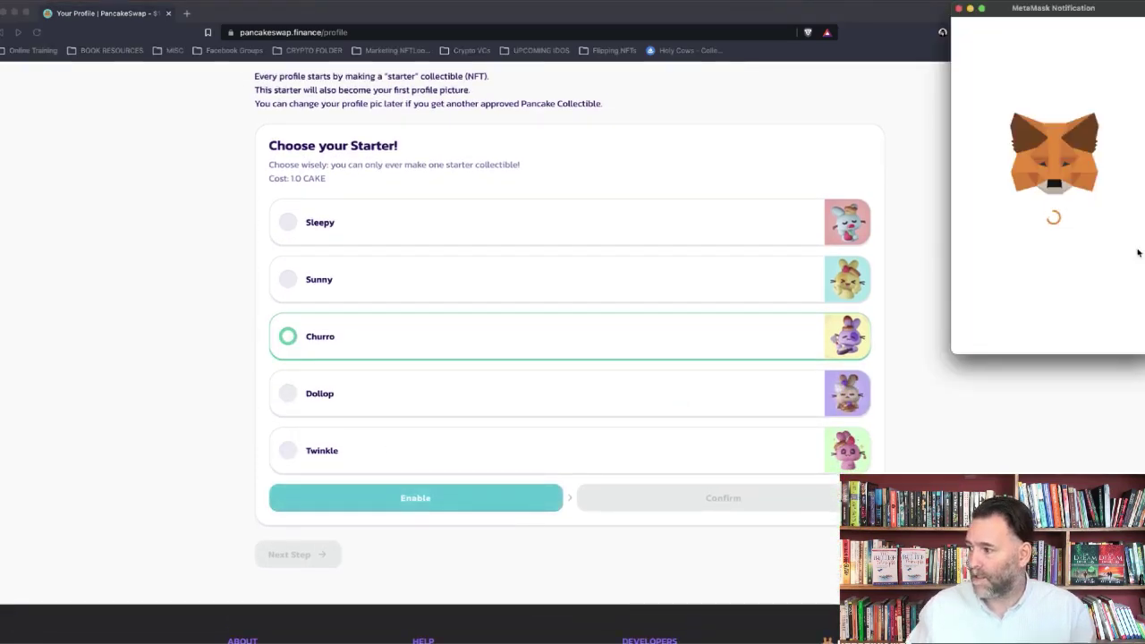
pyautogui.scroll(-2, 1057, 235)
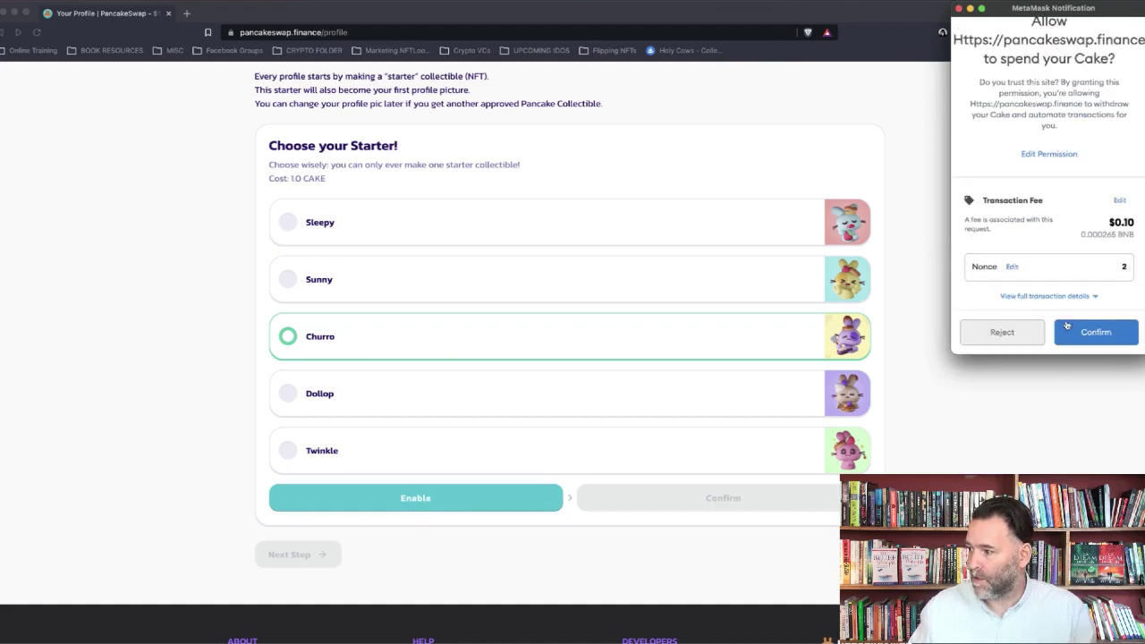
pyautogui.click(1095, 337)
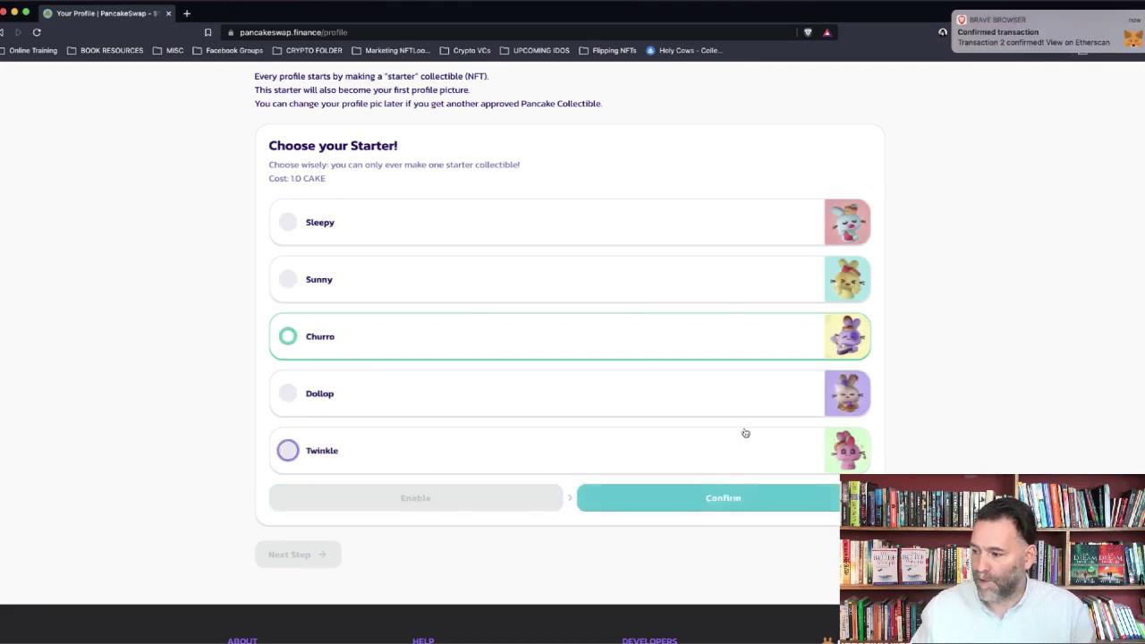
# Step: Confirm minting the Churro starter collectible and approve the transaction in the MetaMask wallet
pyautogui.click(712, 499)
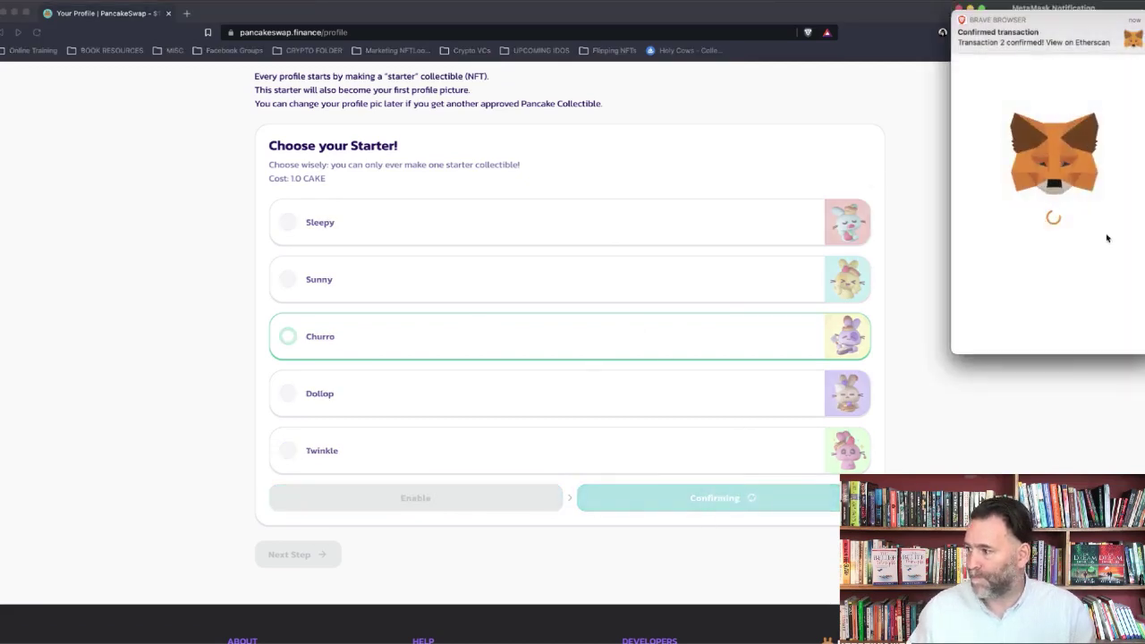
pyautogui.scroll(-1, 1078, 246)
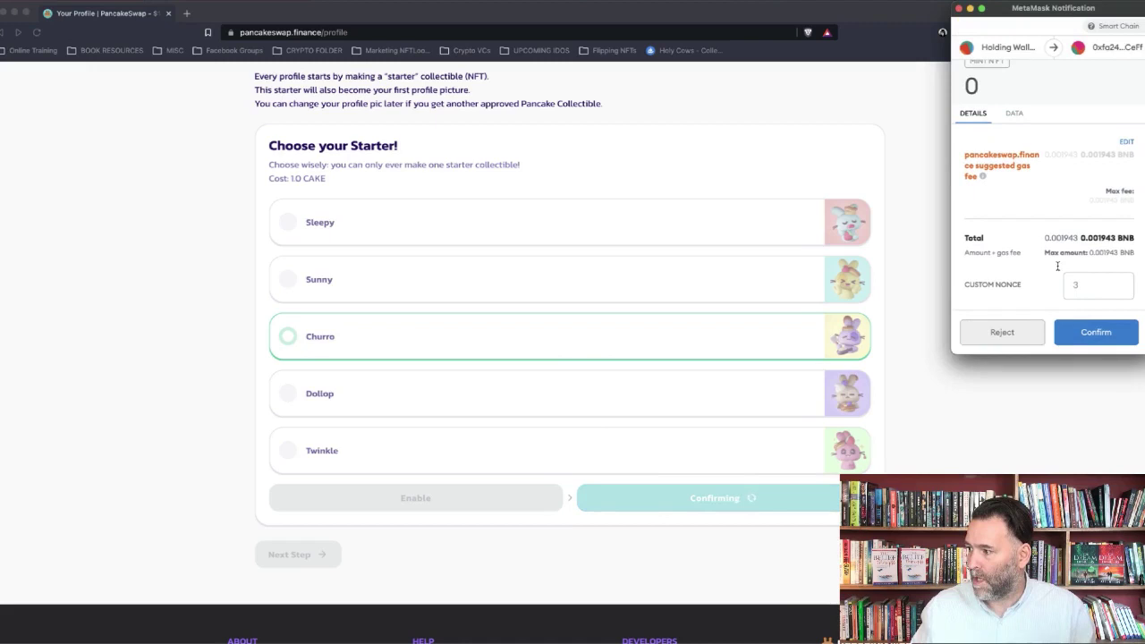
pyautogui.click(1098, 337)
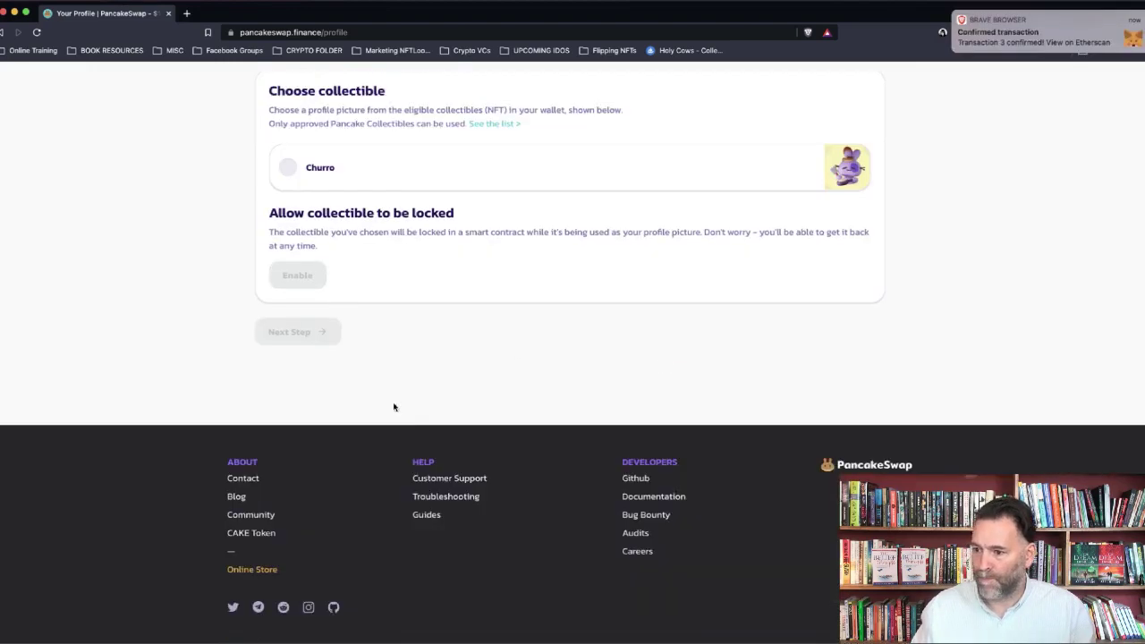
# Step: Choose Churro as the profile picture, enable locking of the collectible, and approve the request in the wallet
pyautogui.scroll(5, 458, 347)
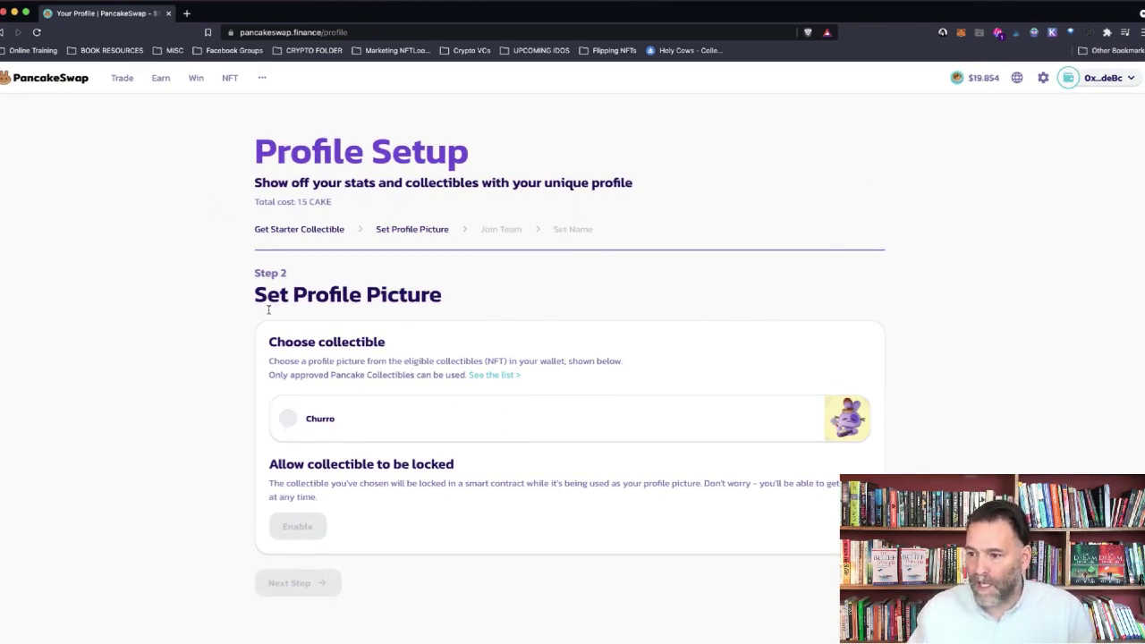
pyautogui.click(369, 426)
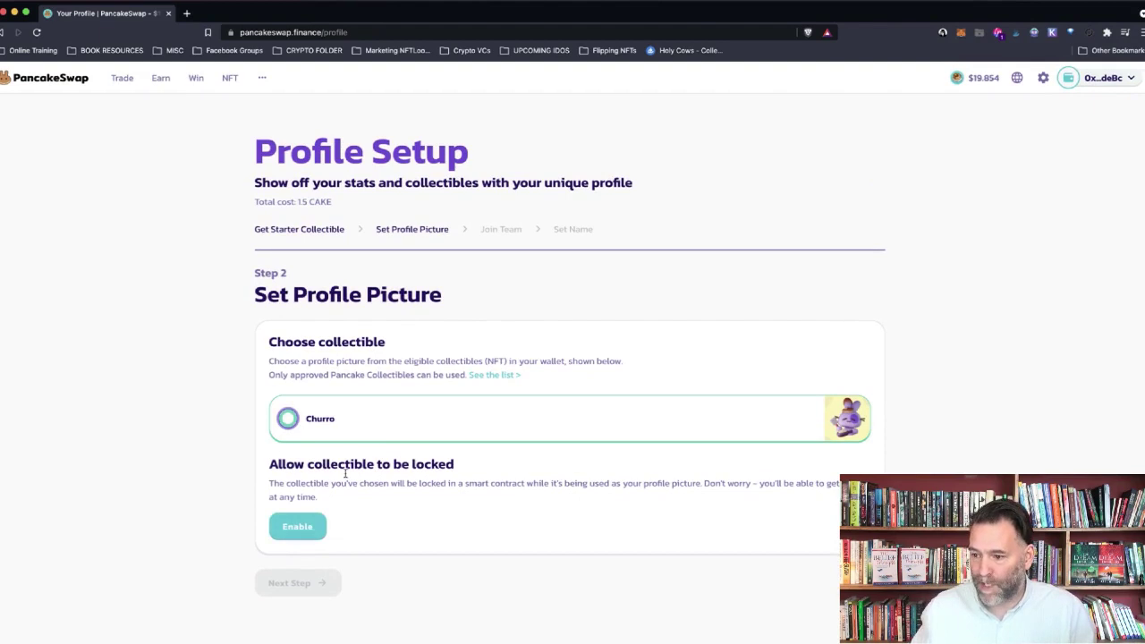
pyautogui.click(295, 526)
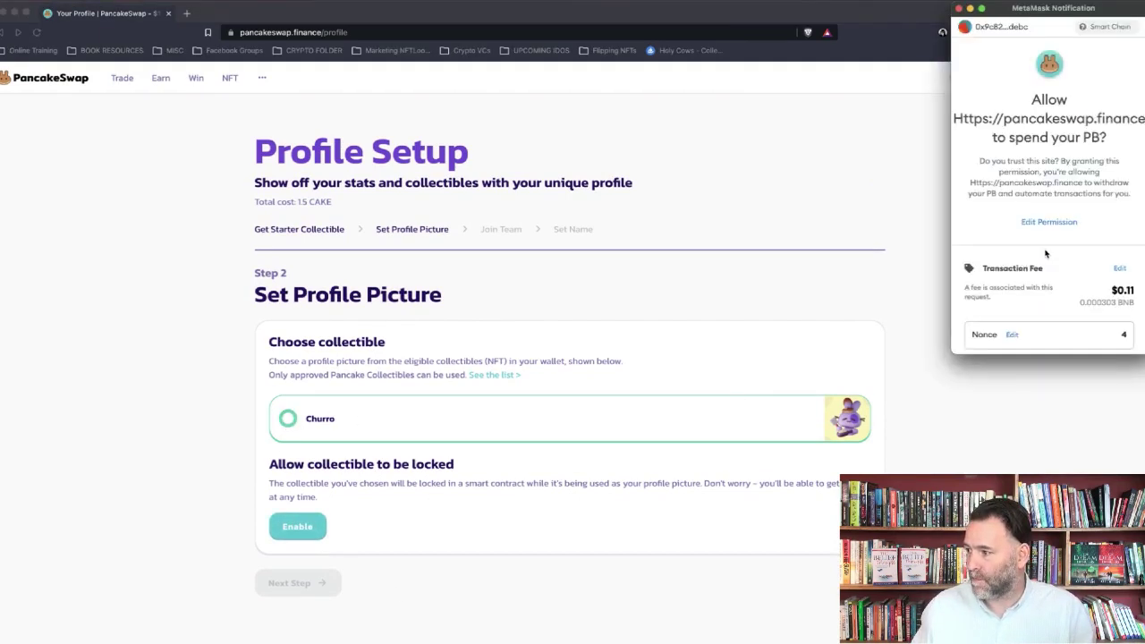
pyautogui.scroll(-2, 1045, 254)
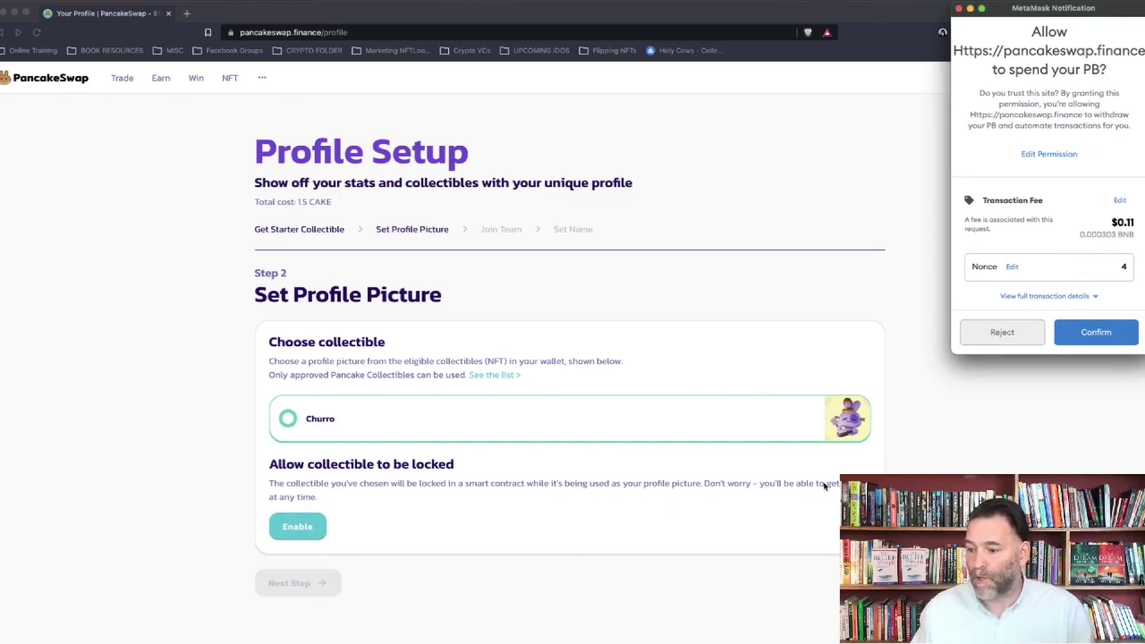
pyautogui.click(1096, 332)
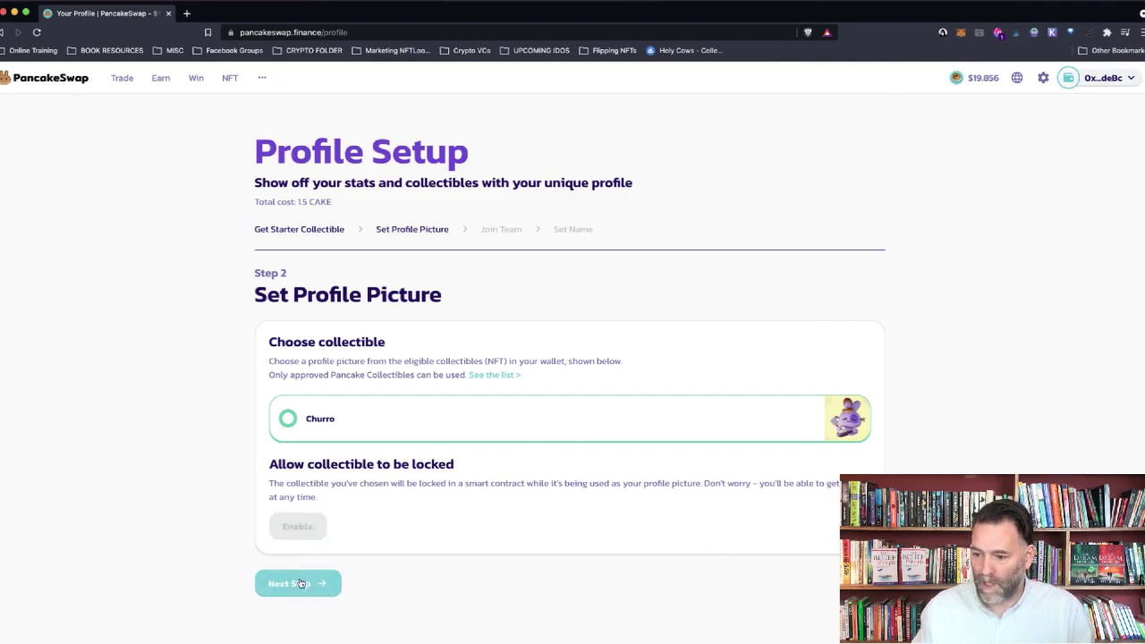
# Step: Continue to the team stage, choose Syrup Storm as the team, and proceed to the name stage
pyautogui.click(301, 583)
pyautogui.scroll(-1, 517, 311)
pyautogui.scroll(-3, 517, 311)
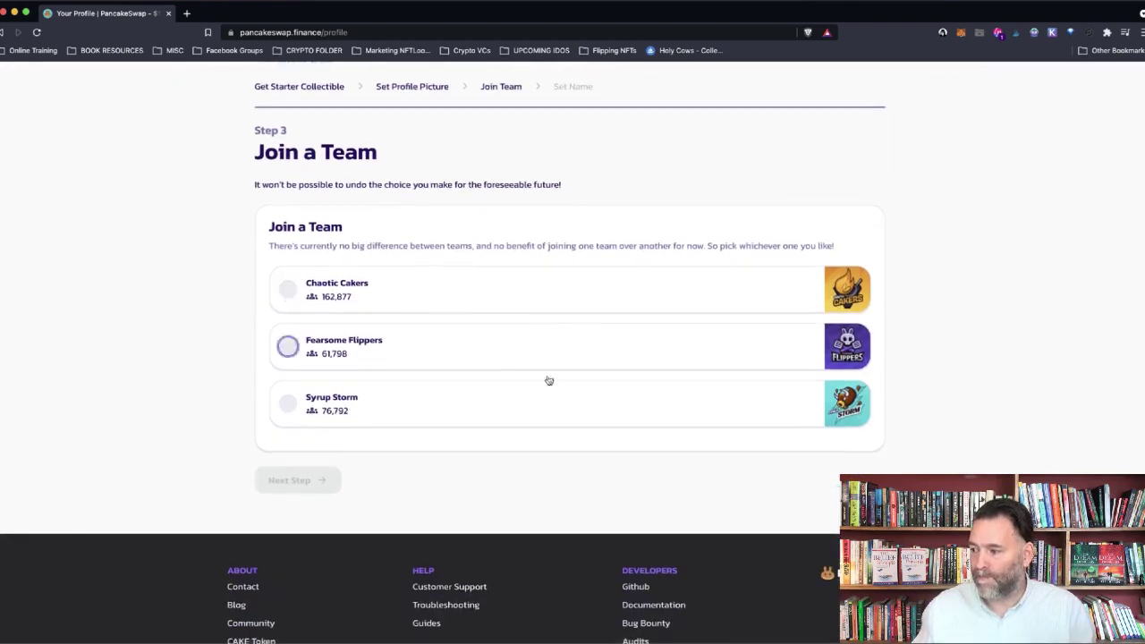
pyautogui.click(363, 404)
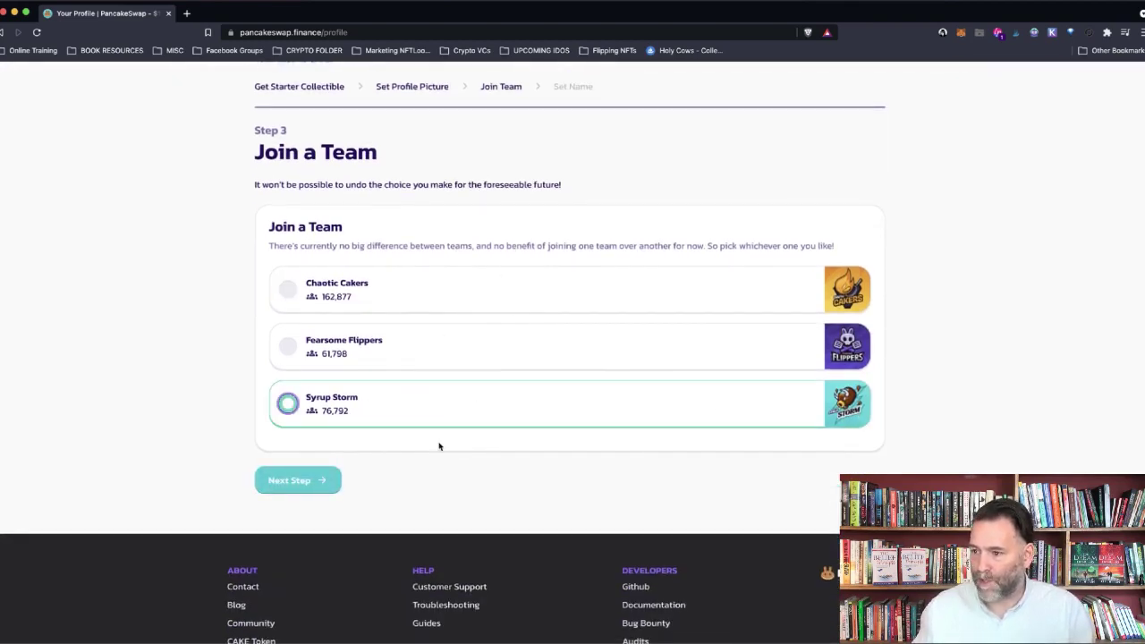
pyautogui.scroll(3, 438, 448)
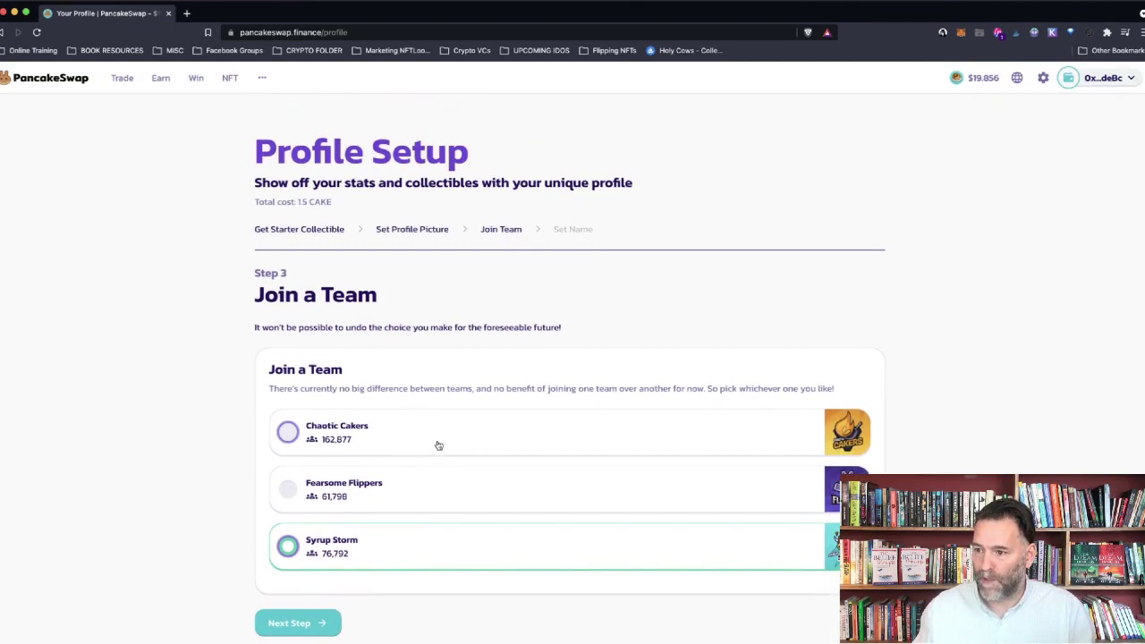
pyautogui.scroll(-1, 381, 503)
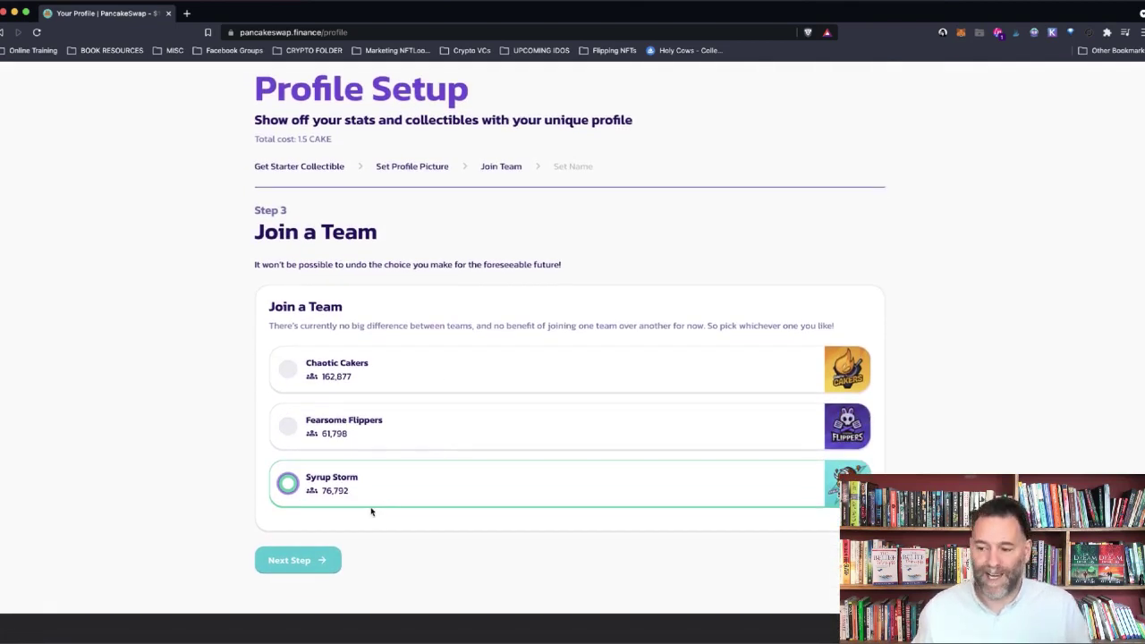
pyautogui.click(315, 562)
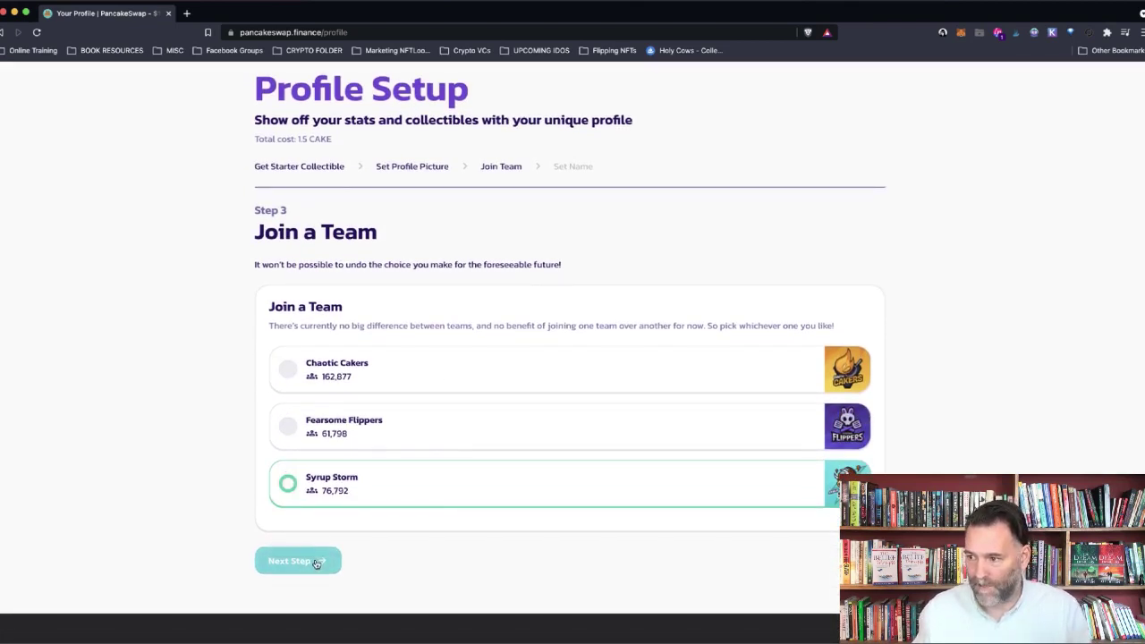
# Step: Set the profile name to CYTCrypto, acknowledge the wallet visibility notice, then confirm and sign the wallet's signature request
pyautogui.click(329, 363)
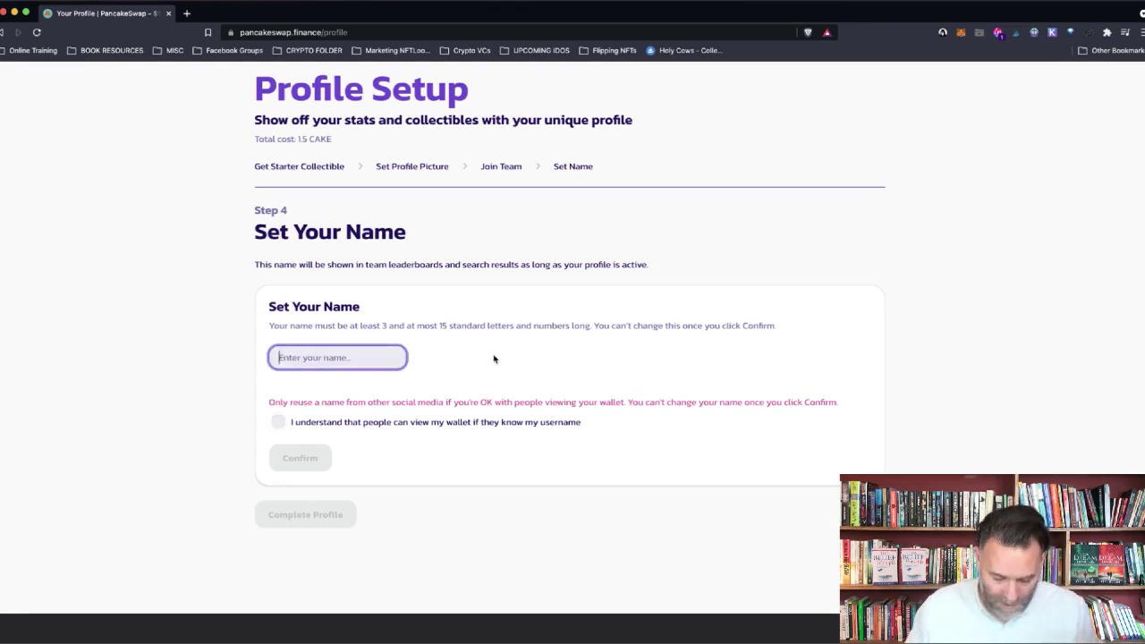
pyautogui.write('CYTCryp')
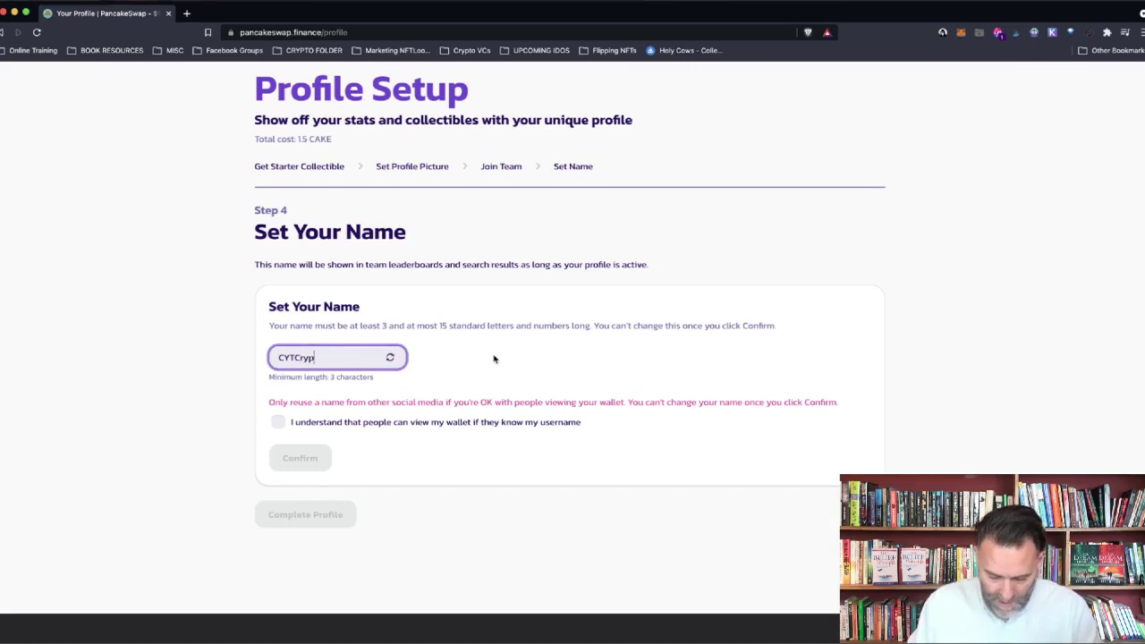
pyautogui.write('to')
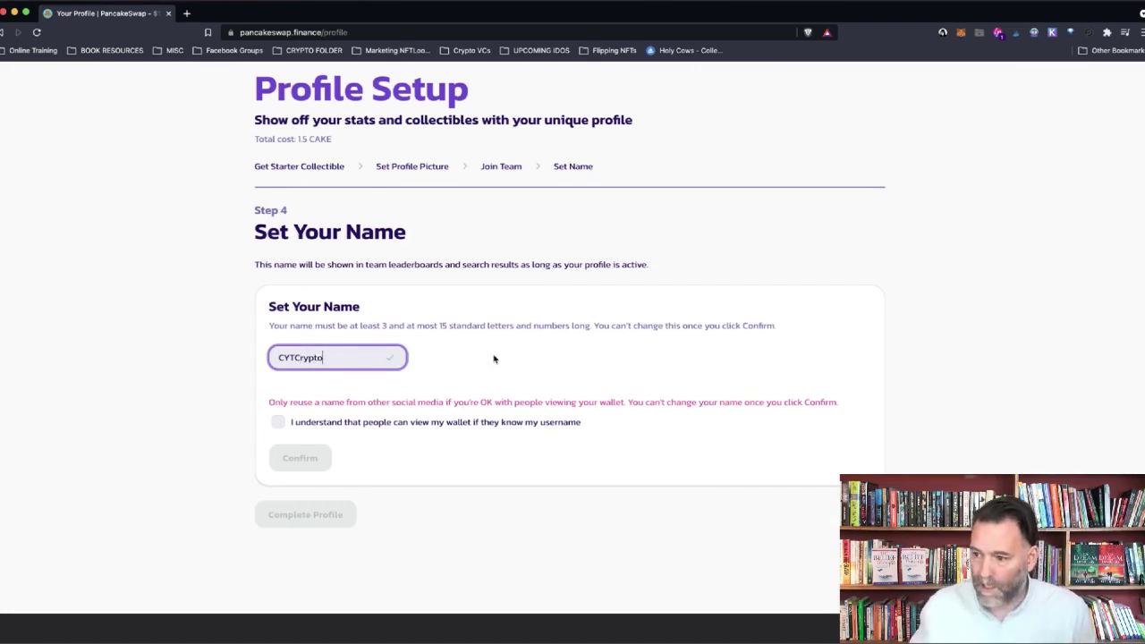
pyautogui.click(310, 422)
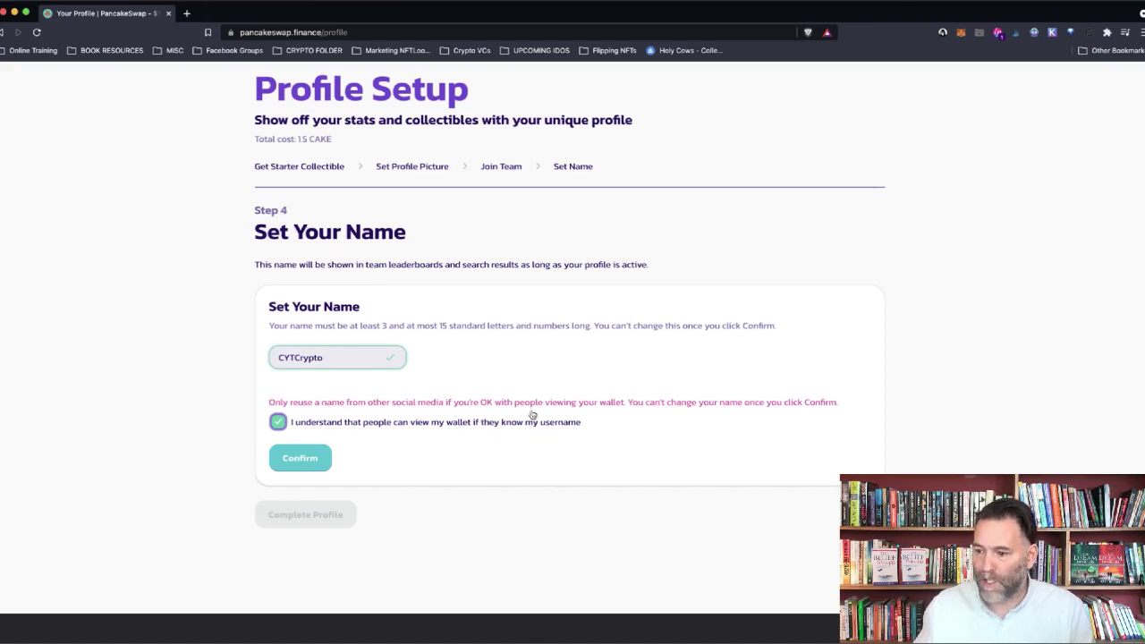
pyautogui.click(300, 460)
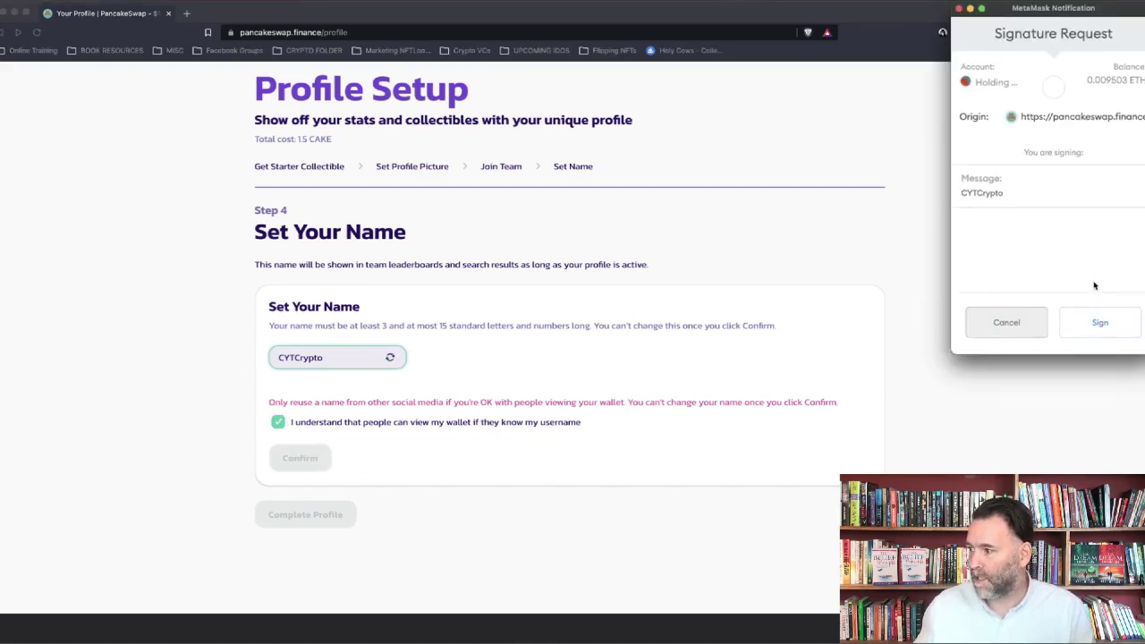
pyautogui.click(1105, 326)
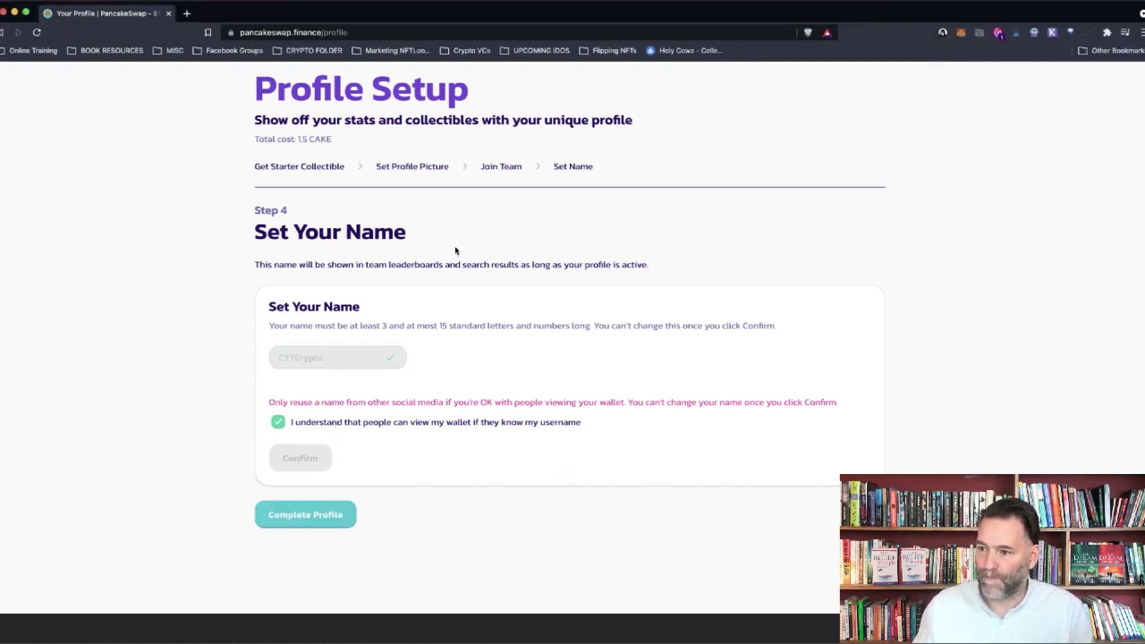
# Step: Start completing the profile, enable CAKE spending for it, and approve the spending permission in the MetaMask wallet
pyautogui.click(318, 513)
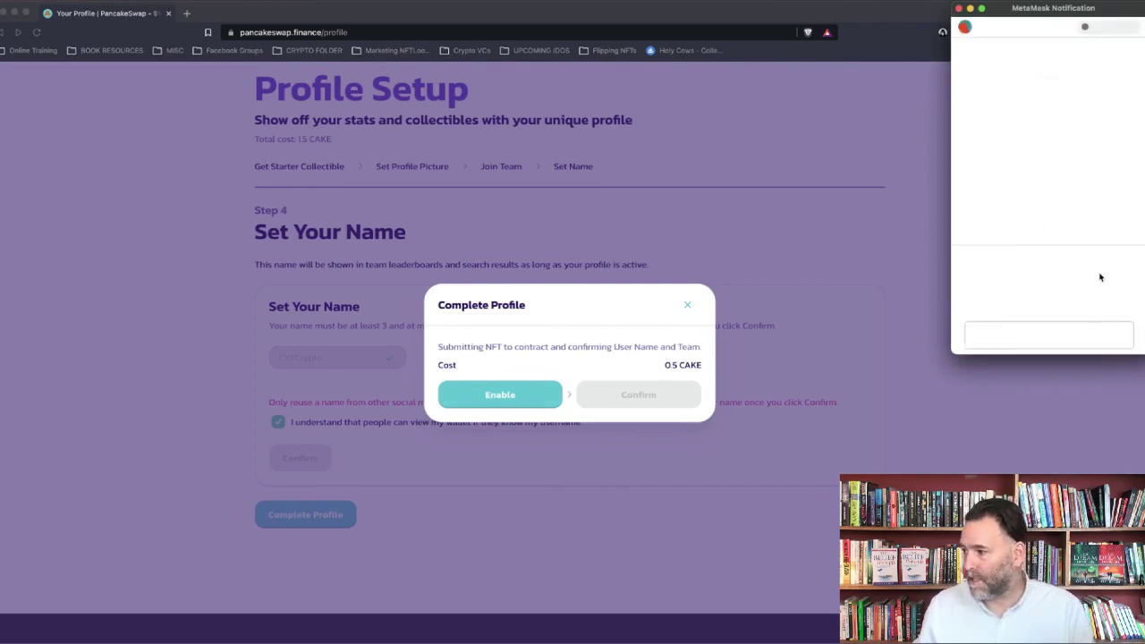
pyautogui.scroll(-2, 1100, 275)
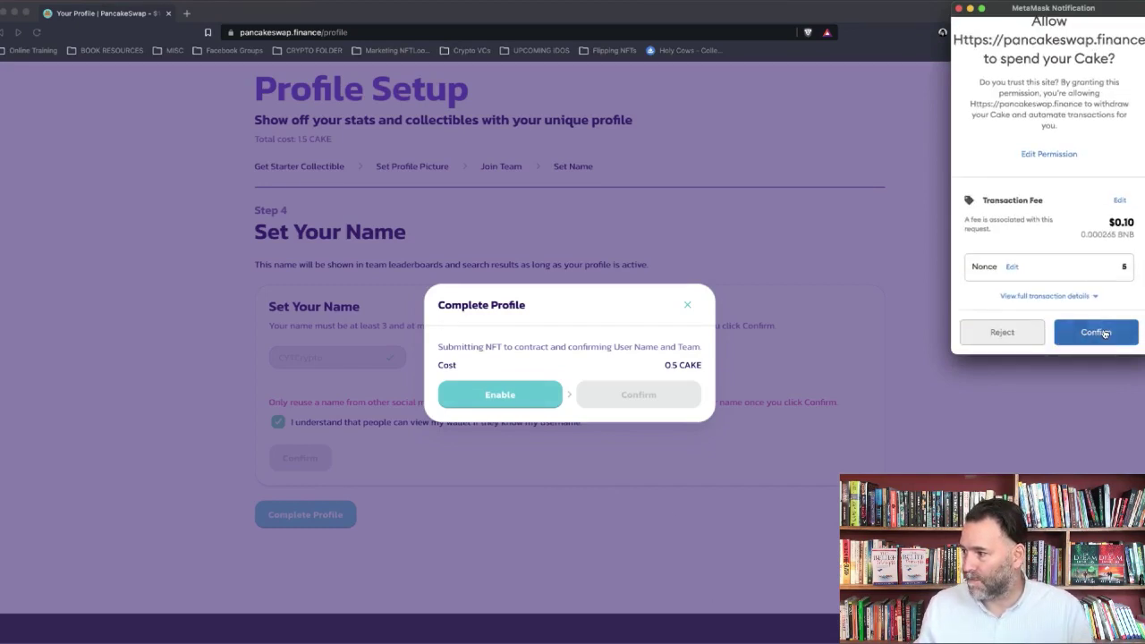
pyautogui.click(1105, 333)
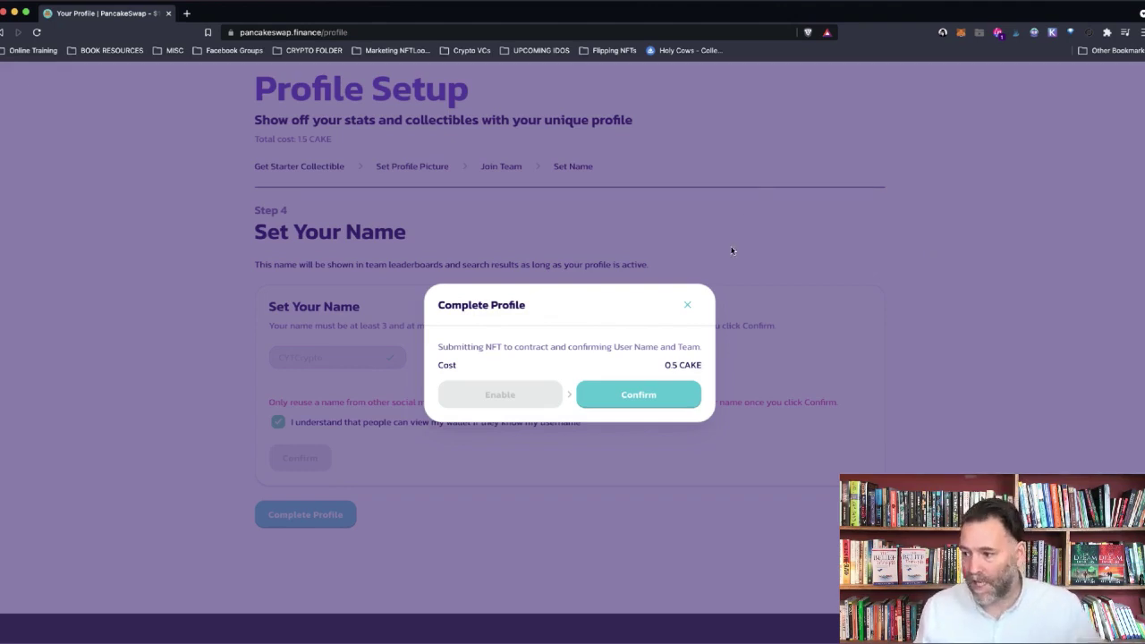
# Step: Confirm the profile creation for 0.5 CAKE, approve the transaction in the wallet, and dismiss the resulting notification
pyautogui.click(632, 395)
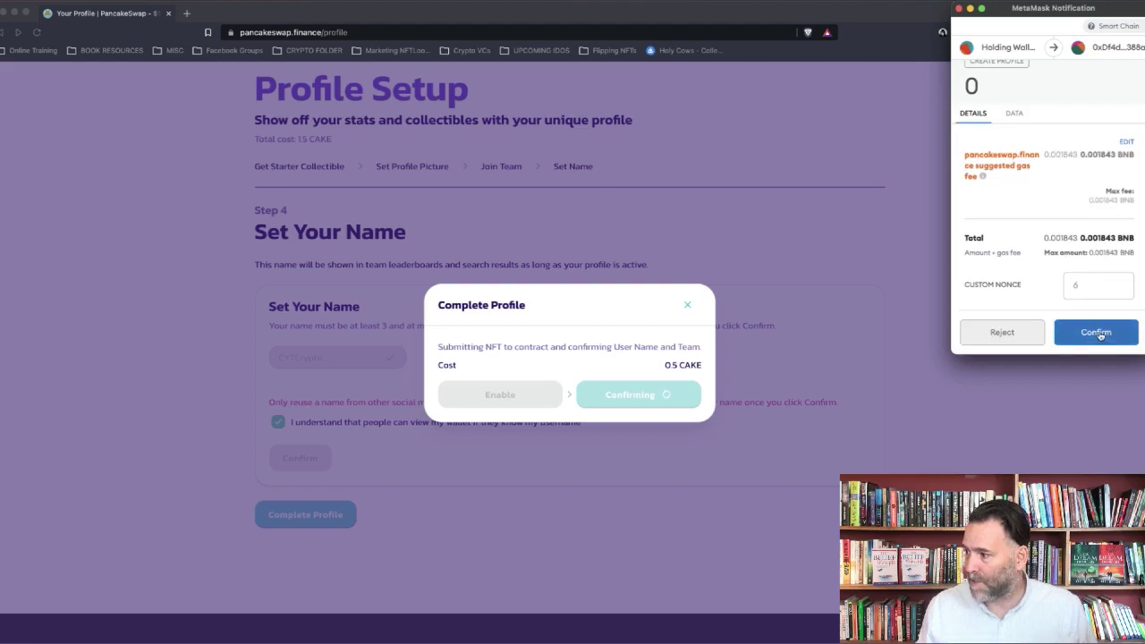
pyautogui.click(1097, 332)
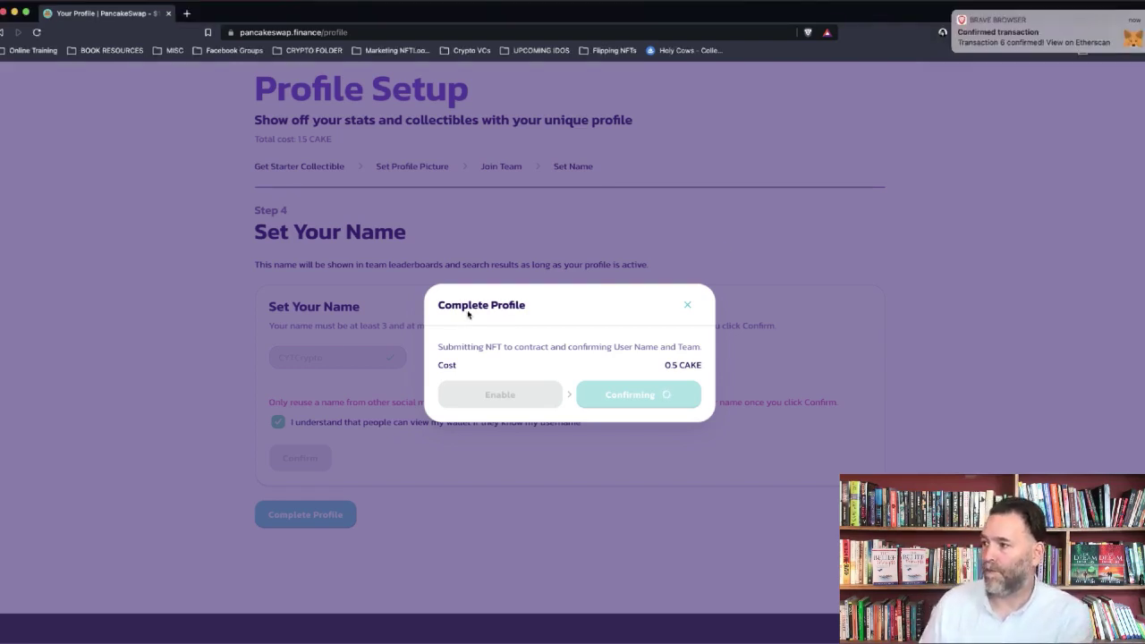
pyautogui.scroll(3, 715, 465)
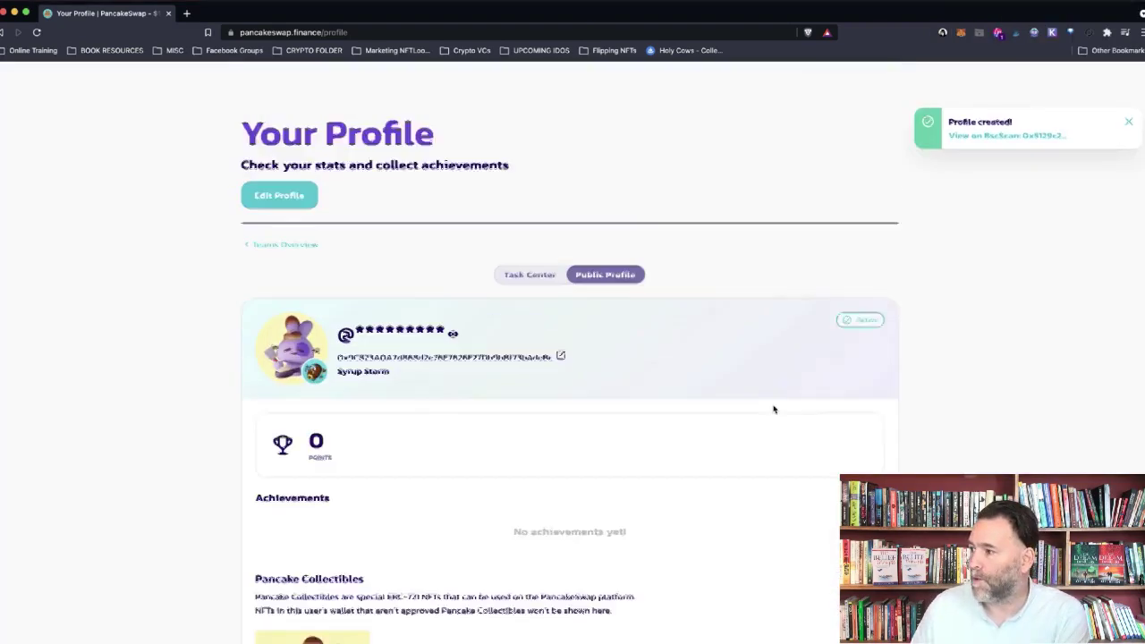
pyautogui.click(1130, 124)
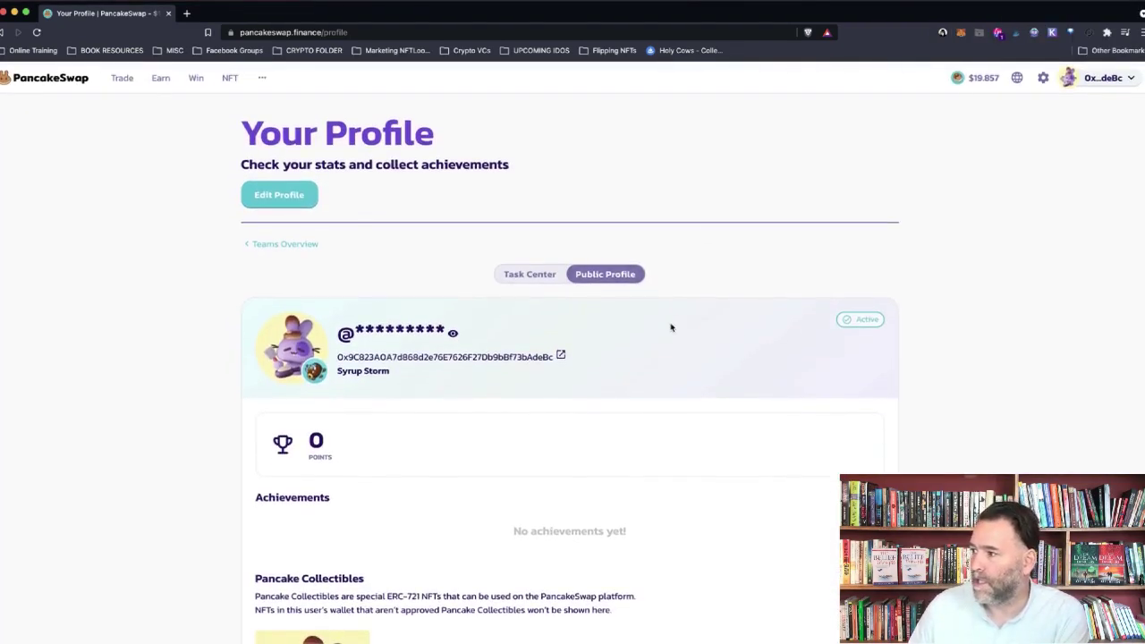
pyautogui.moveTo(1090, 77)
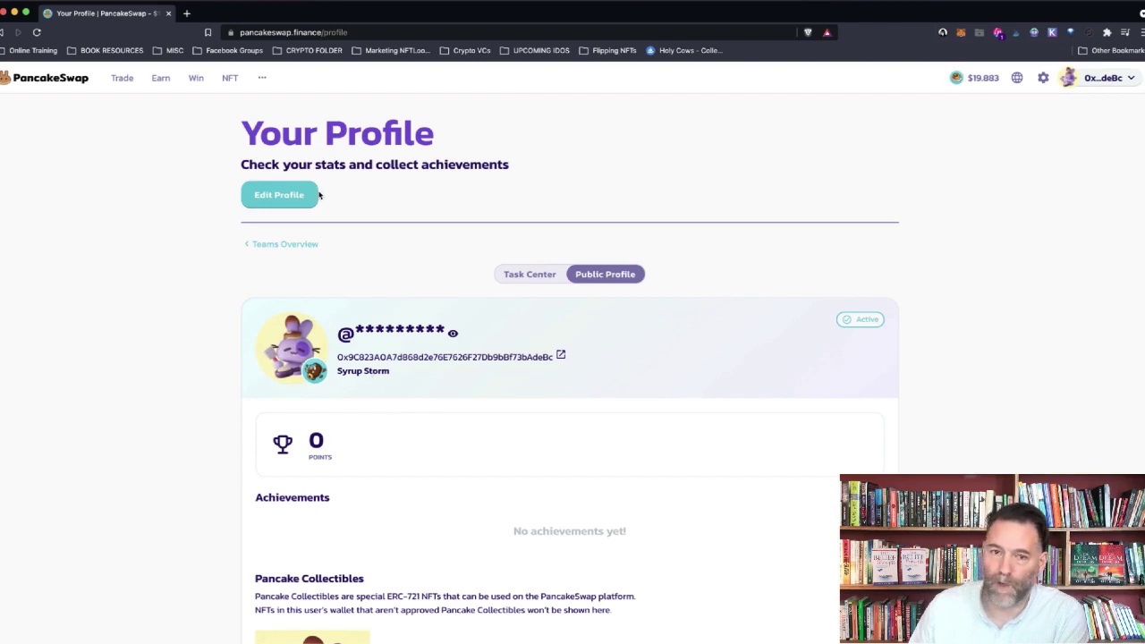
pyautogui.moveTo(1137, 83)
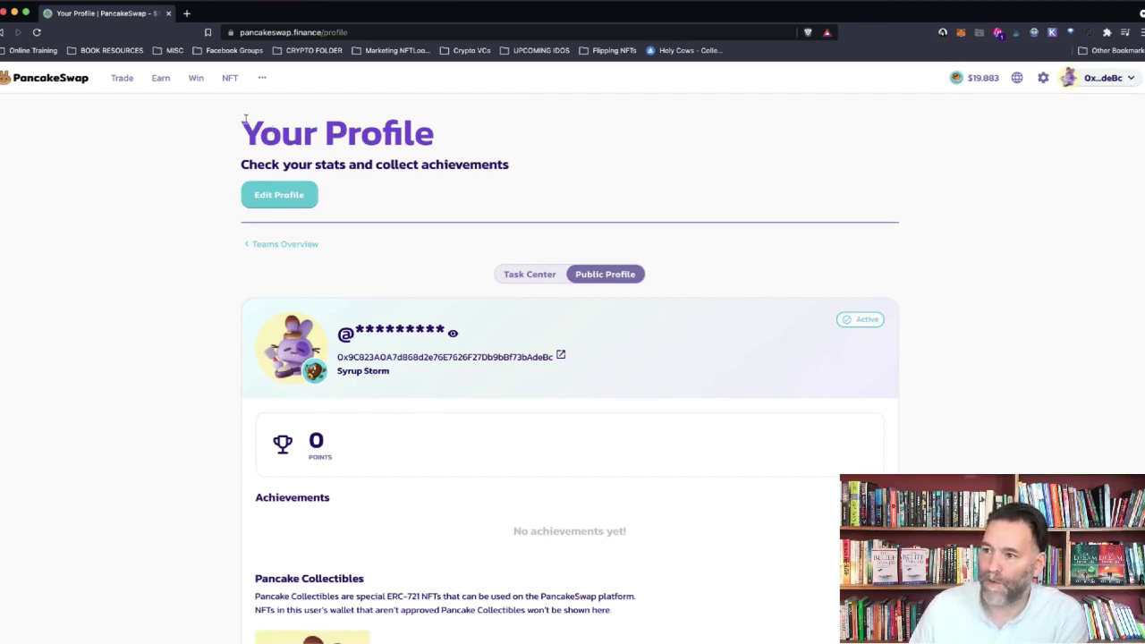
pyautogui.scroll(-4, 499, 462)
pyautogui.scroll(5, 617, 377)
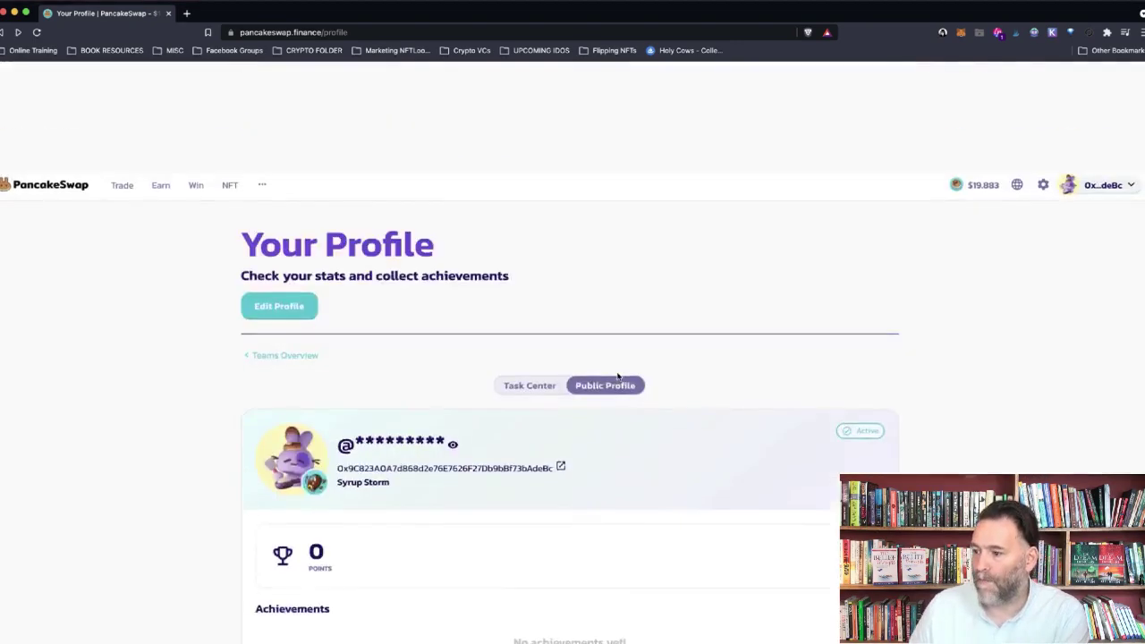